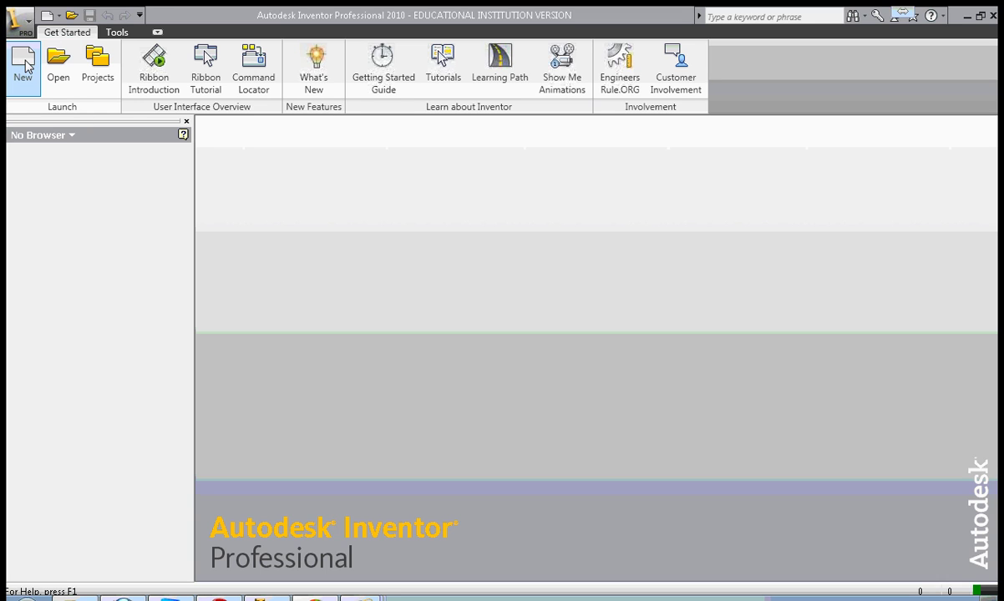
{"action": "left_click", "coordinate": [25, 64]}
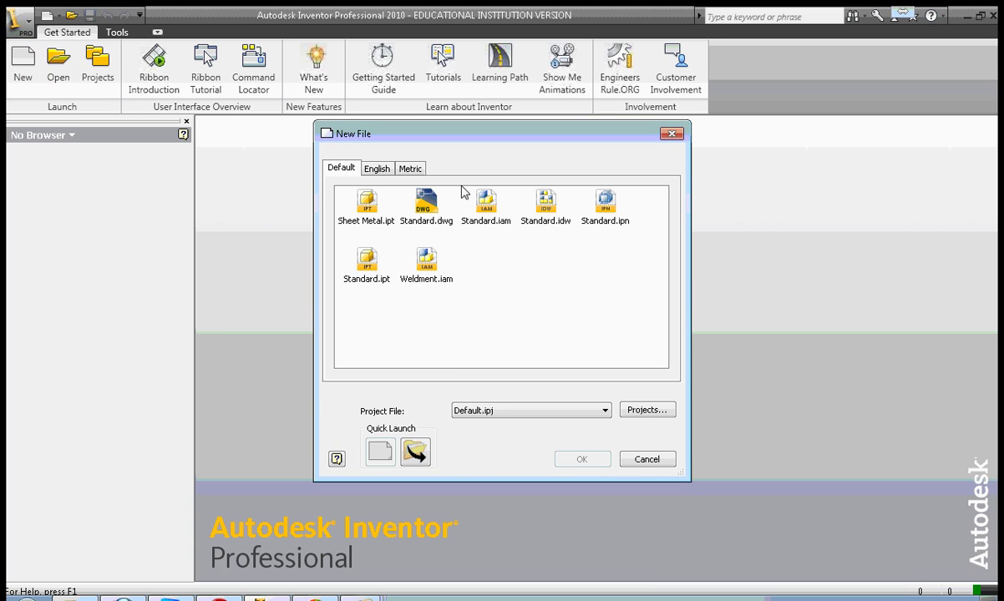
{"action": "left_click", "coordinate": [349, 259]}
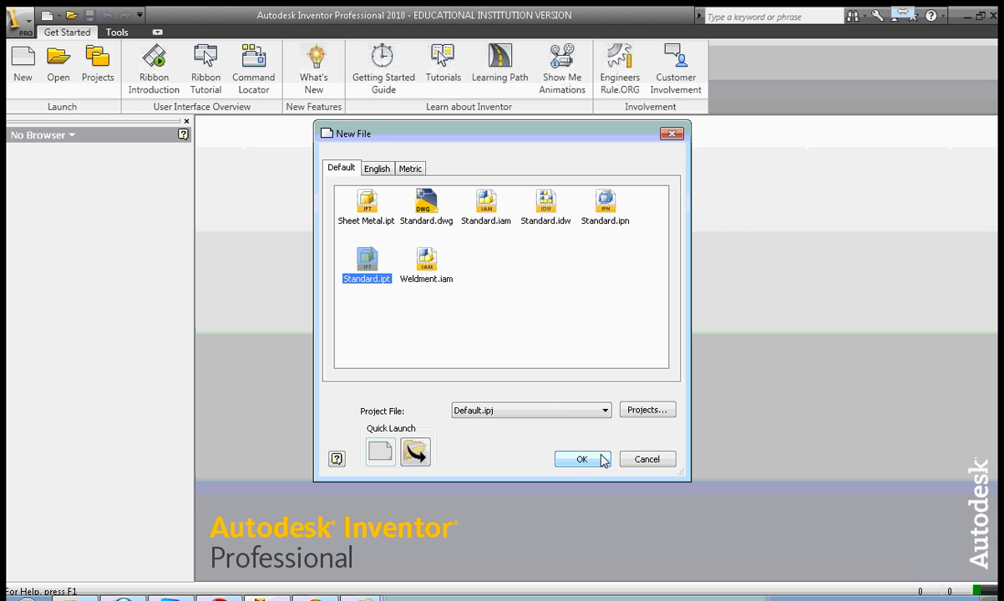
{"action": "left_click", "coordinate": [645, 460]}
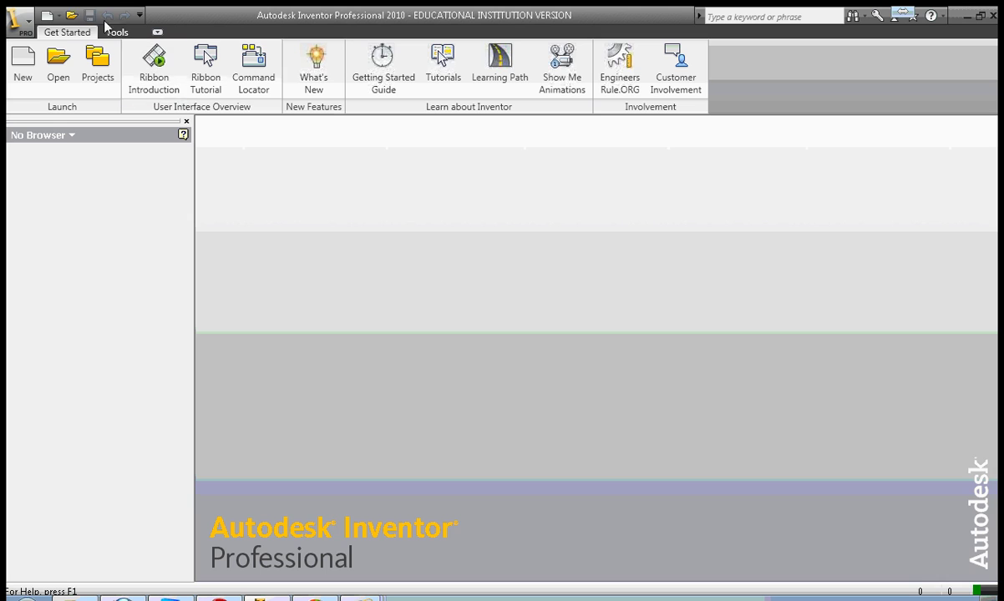
Create a new part file from the default part template
{"action": "left_click", "coordinate": [60, 16]}
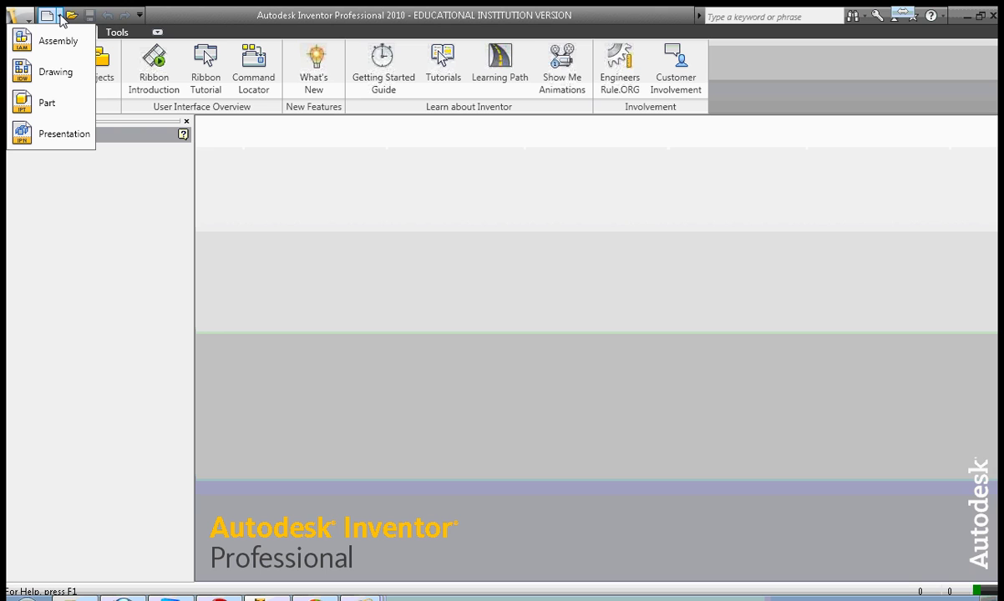
{"action": "left_click", "coordinate": [60, 105]}
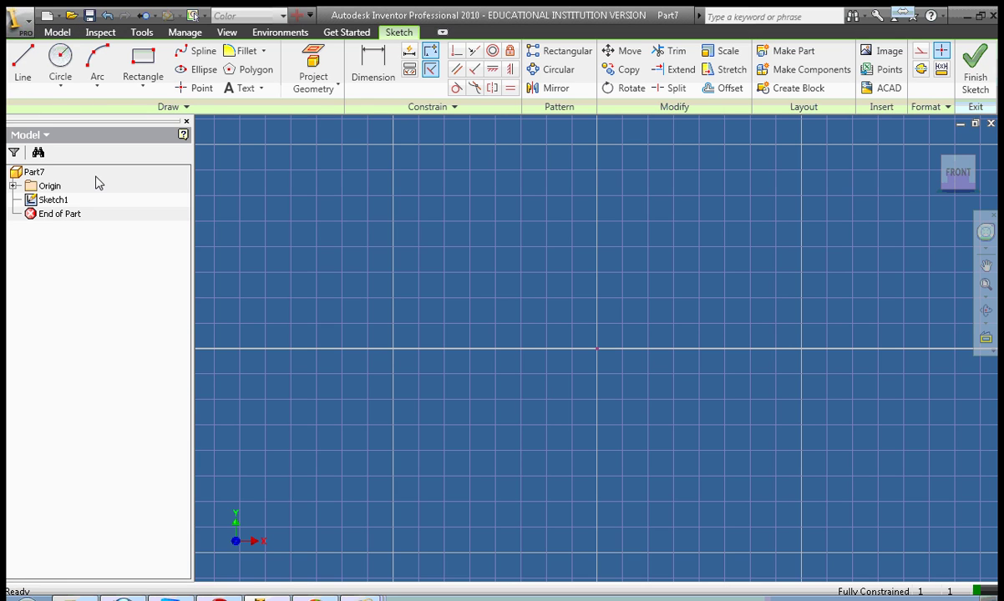
Close the model browser and show it again through the user interface visibility settings
{"action": "left_click", "coordinate": [188, 122]}
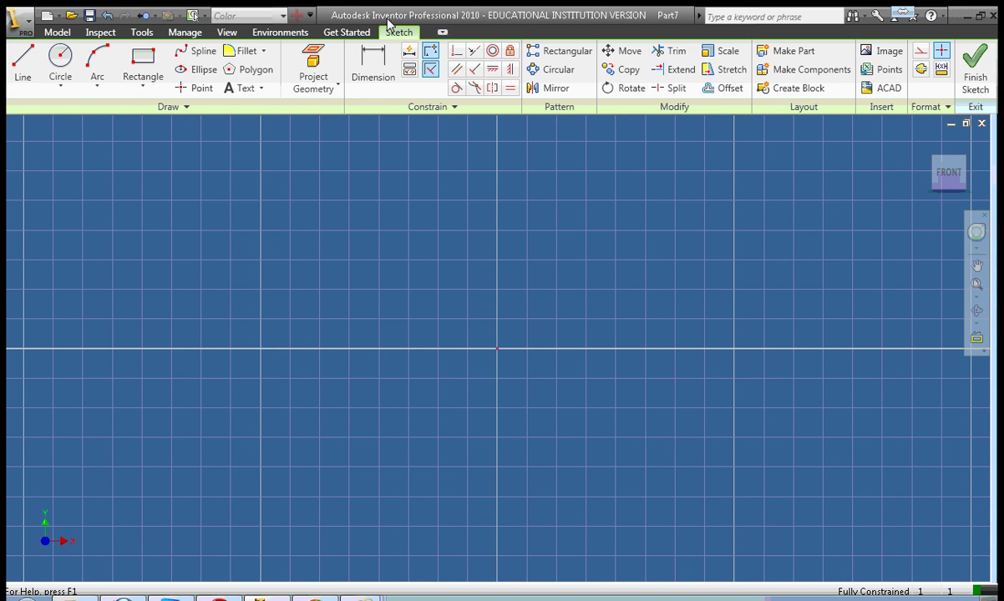
{"action": "left_click", "coordinate": [232, 40]}
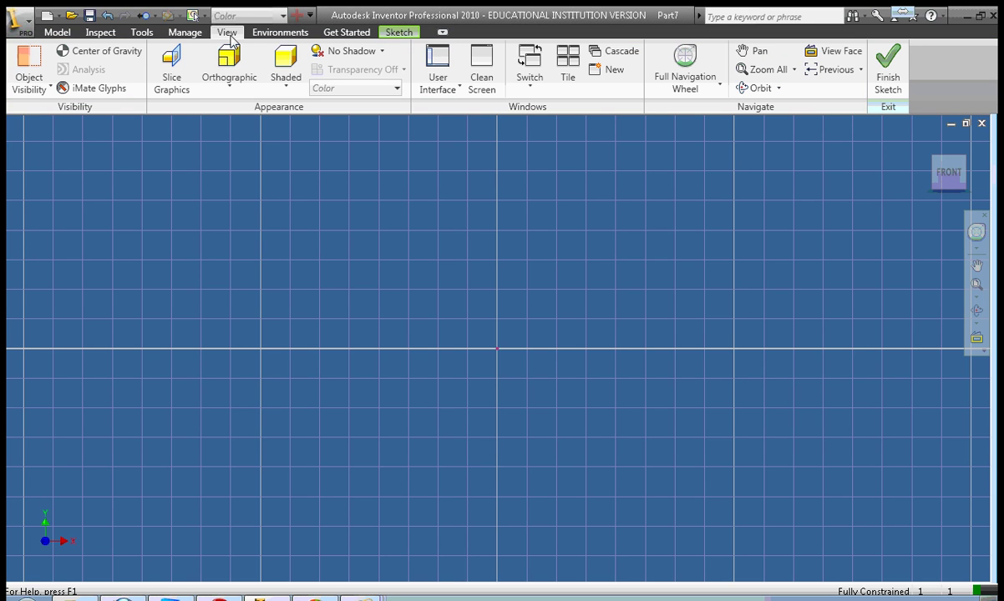
{"action": "left_click", "coordinate": [458, 89]}
{"action": "left_click", "coordinate": [394, 147]}
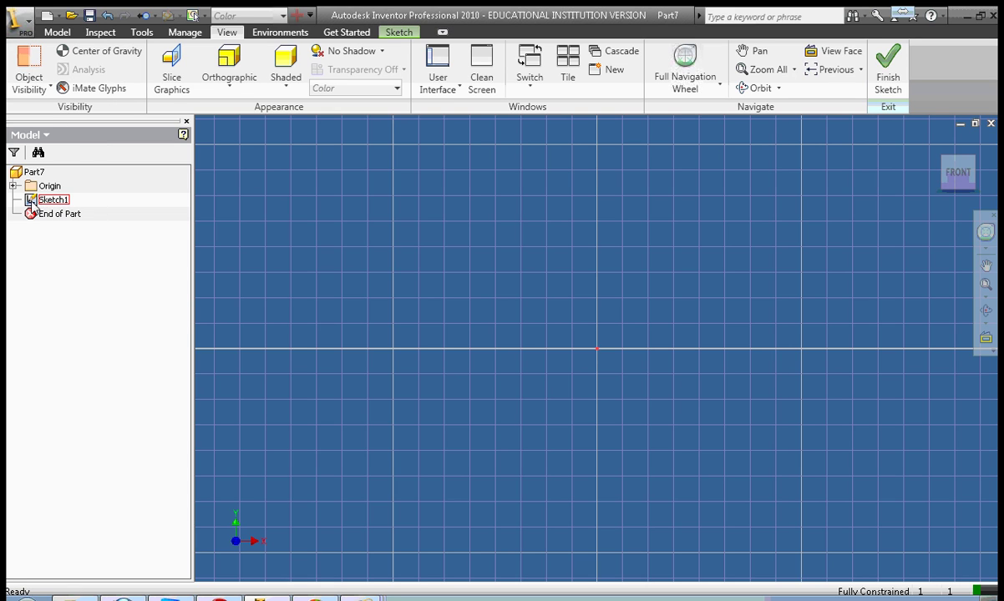
Sketch a two-point rectangle about 2.13 in wide and 1.30 in tall enclosing the sketch origin
{"action": "left_click", "coordinate": [395, 38]}
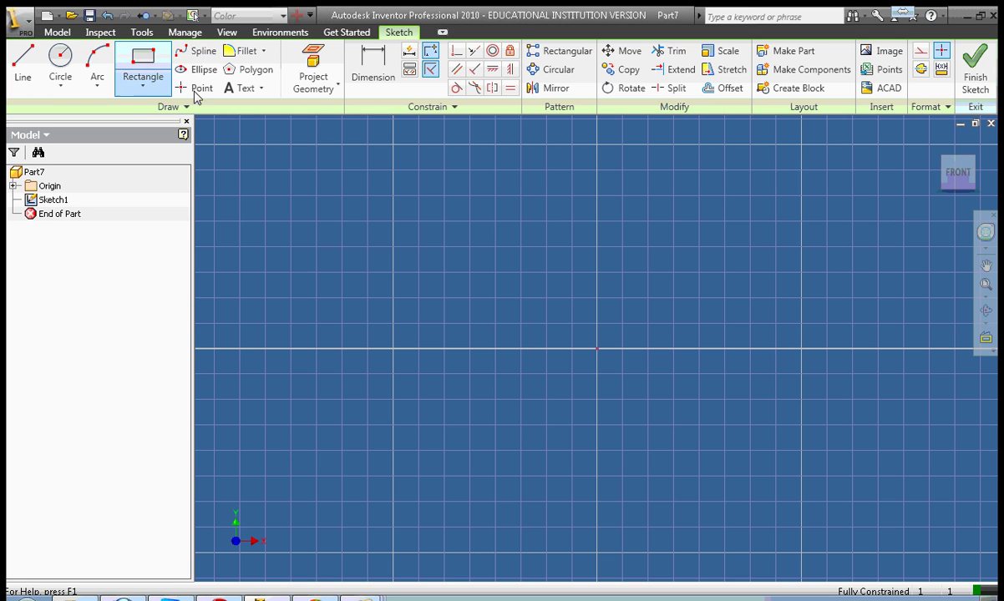
{"action": "left_click", "coordinate": [141, 90]}
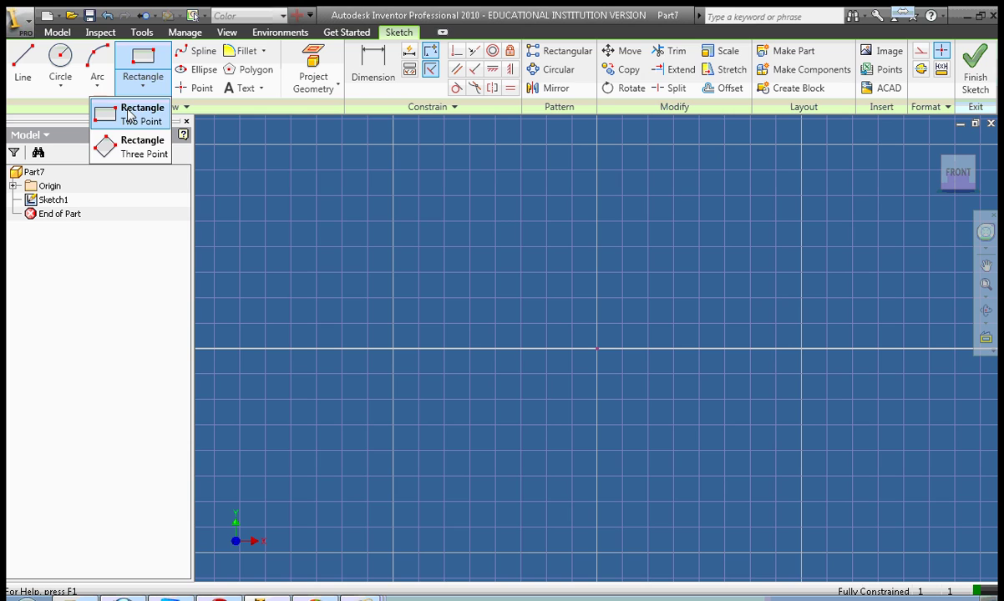
{"action": "left_click", "coordinate": [128, 115]}
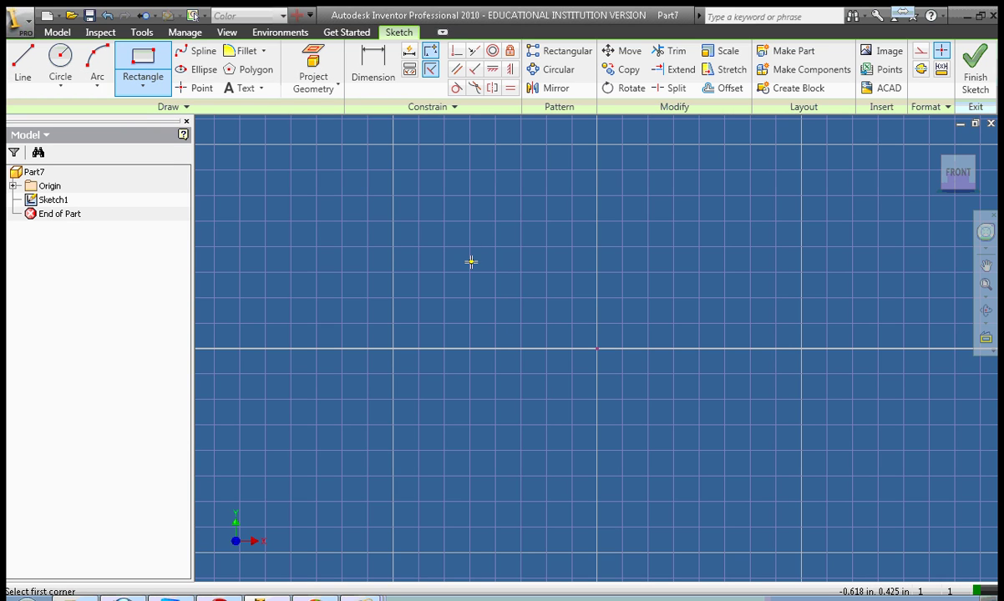
{"action": "left_click", "coordinate": [327, 176]}
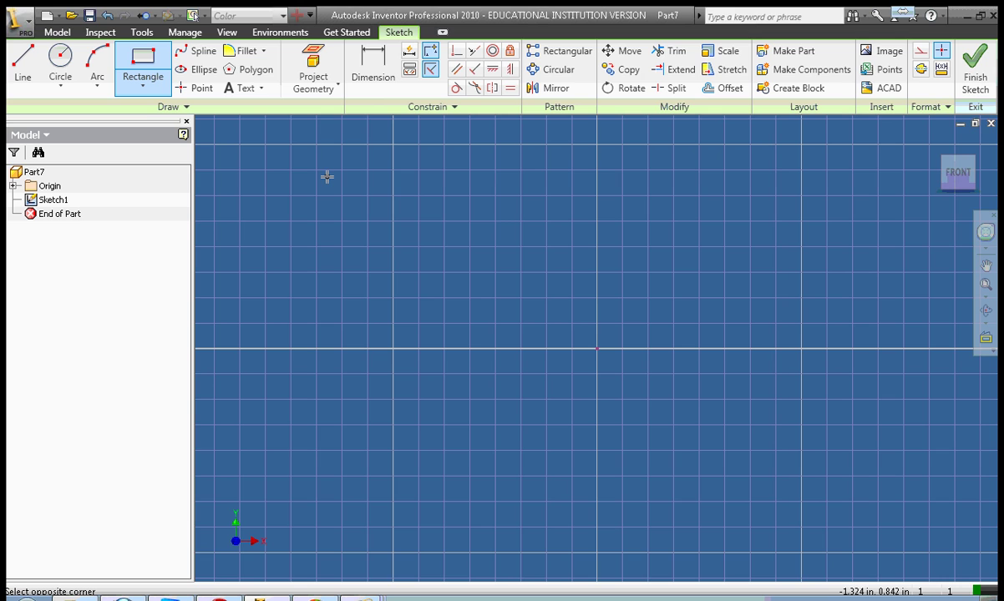
{"action": "left_click", "coordinate": [762, 443]}
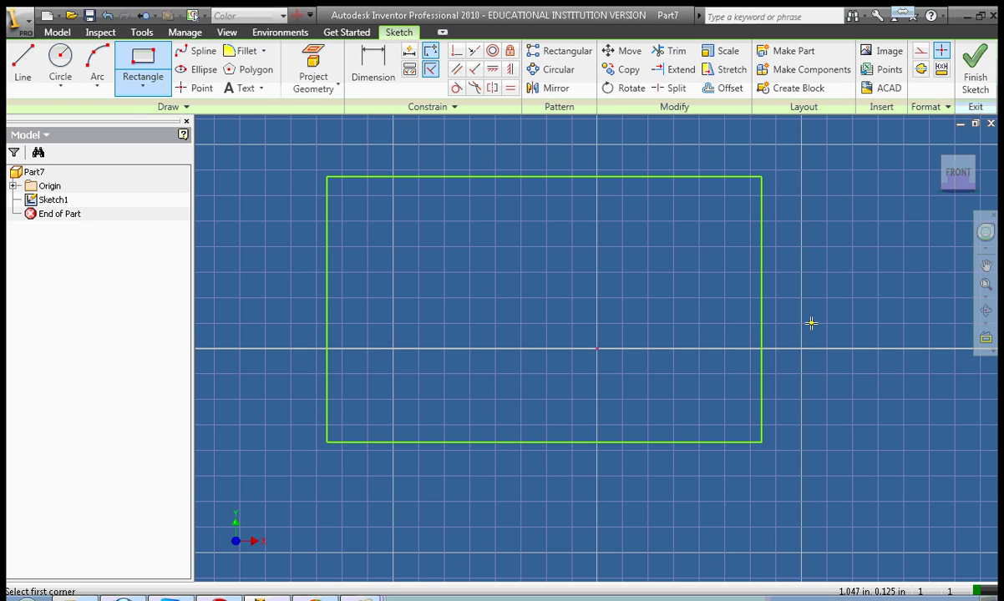
Dimension the rectangle's upper edge above the shape and set its width to 4 in
{"action": "left_click", "coordinate": [395, 85]}
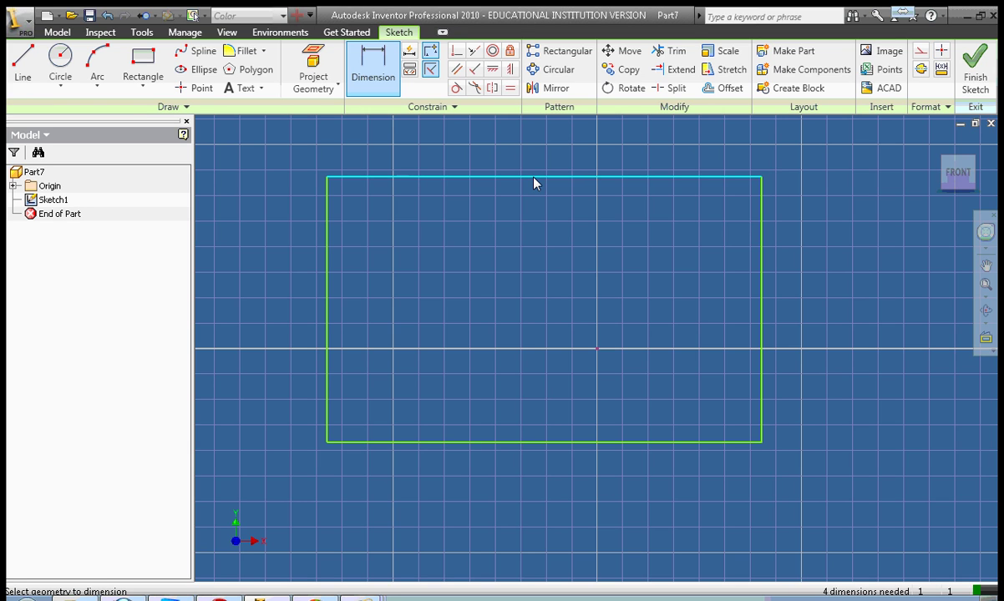
{"action": "left_click", "coordinate": [533, 178]}
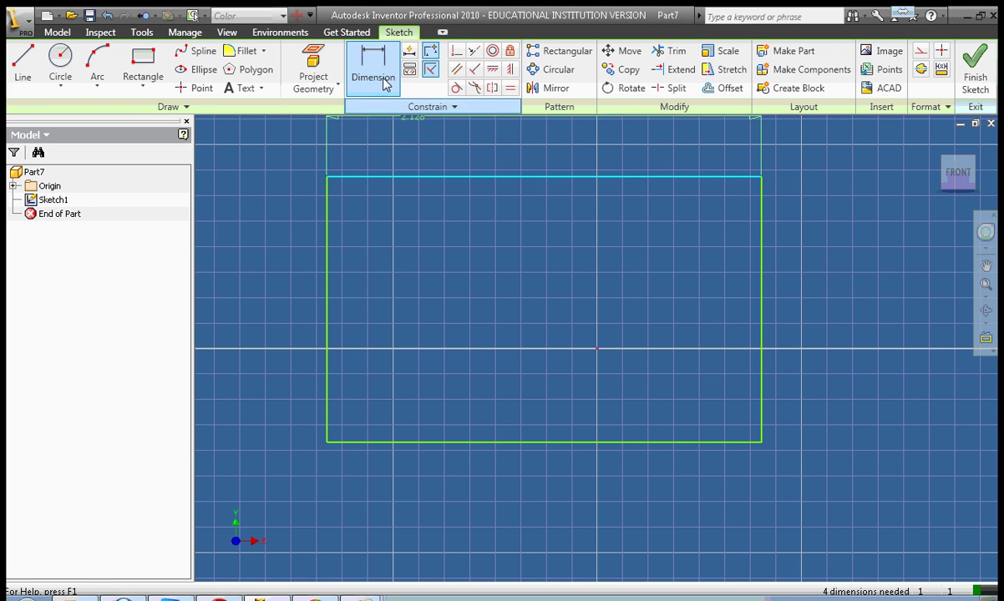
{"action": "left_click", "coordinate": [543, 146]}
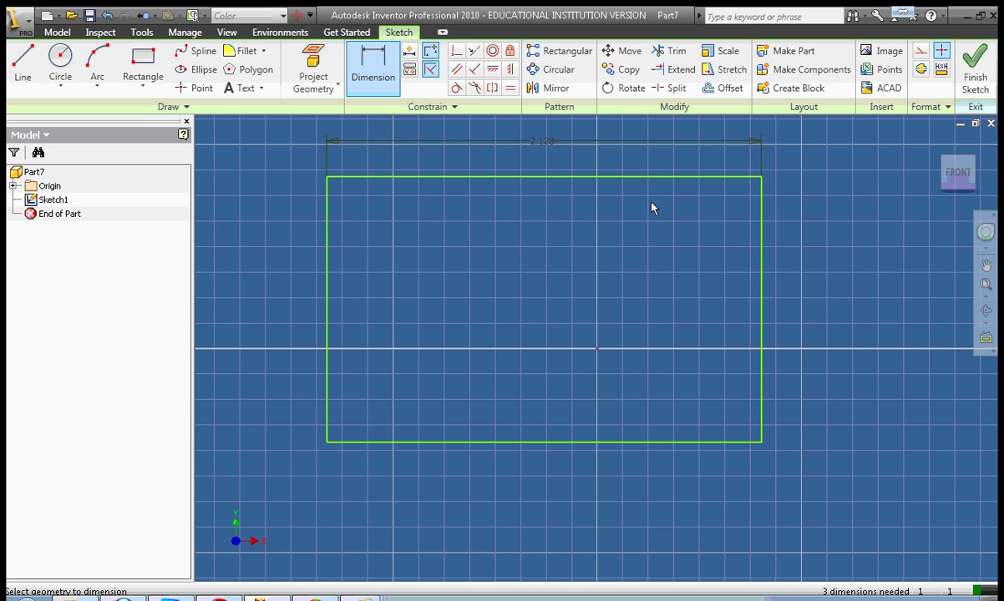
{"action": "left_click", "coordinate": [543, 147]}
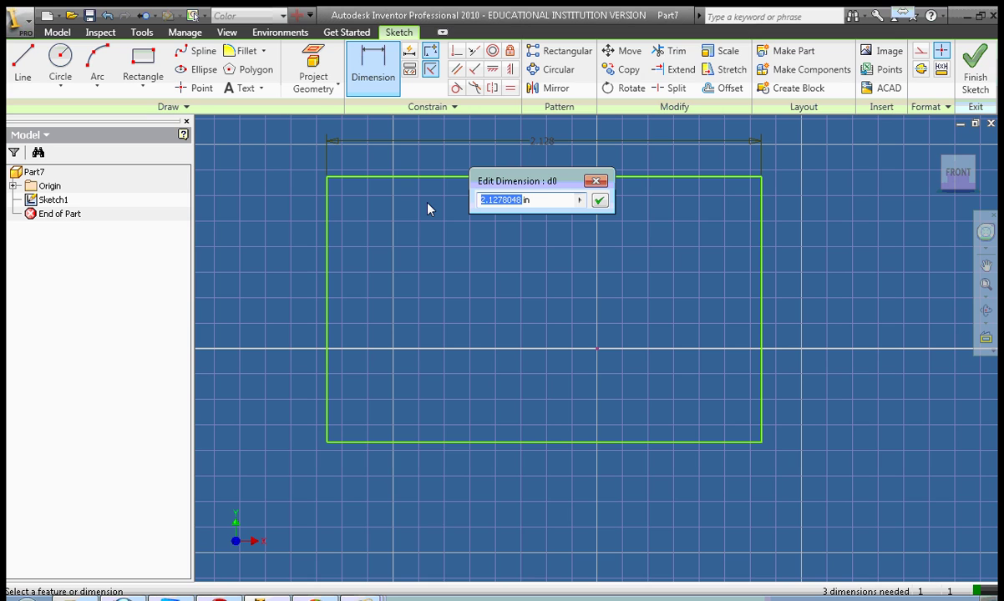
{"action": "type", "text": "4"}
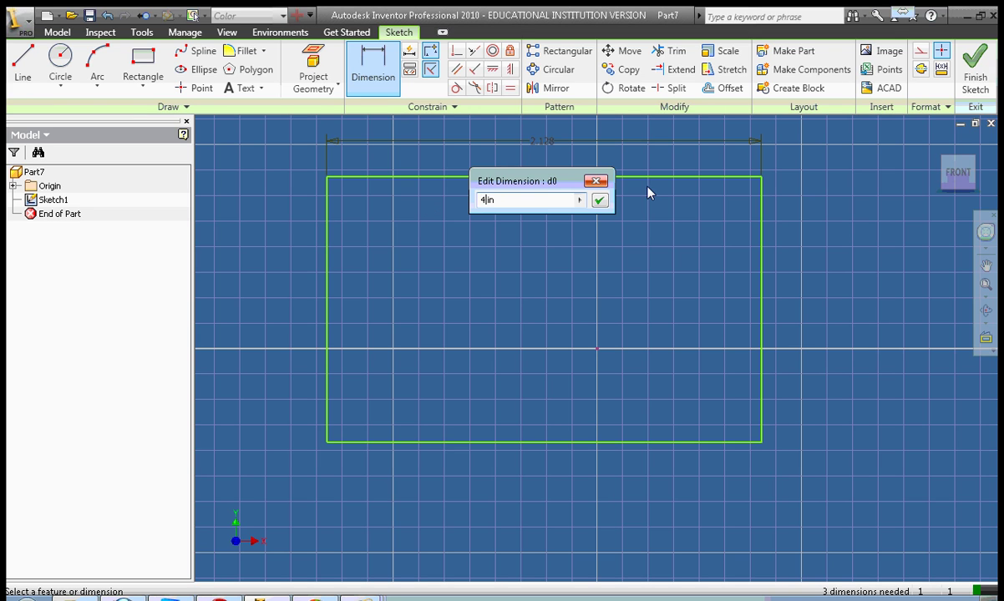
{"action": "left_click", "coordinate": [601, 202]}
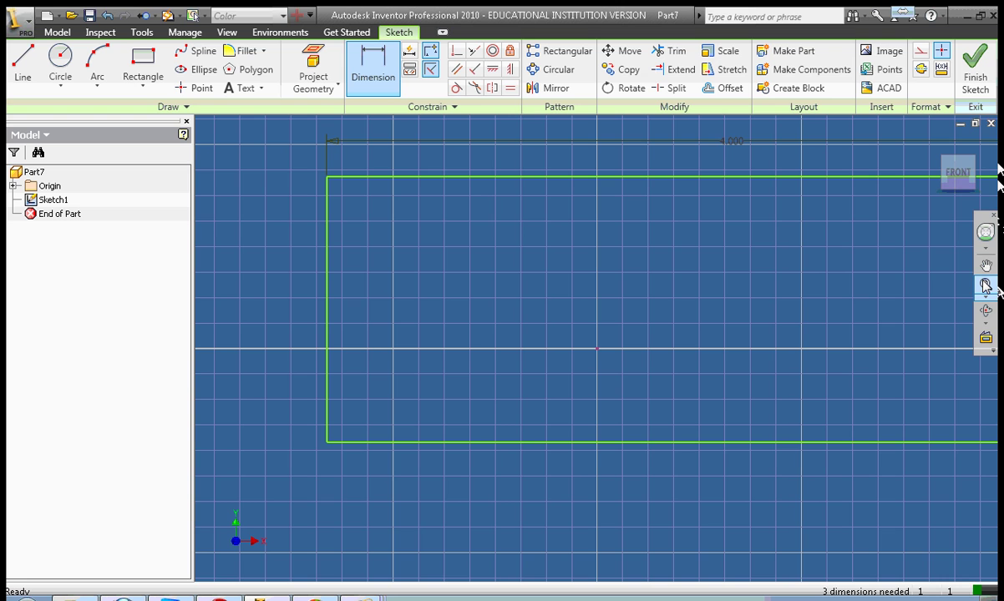
Dimension the rectangle's left edge beside the shape and set its height to 2 in
{"action": "left_click", "coordinate": [985, 287]}
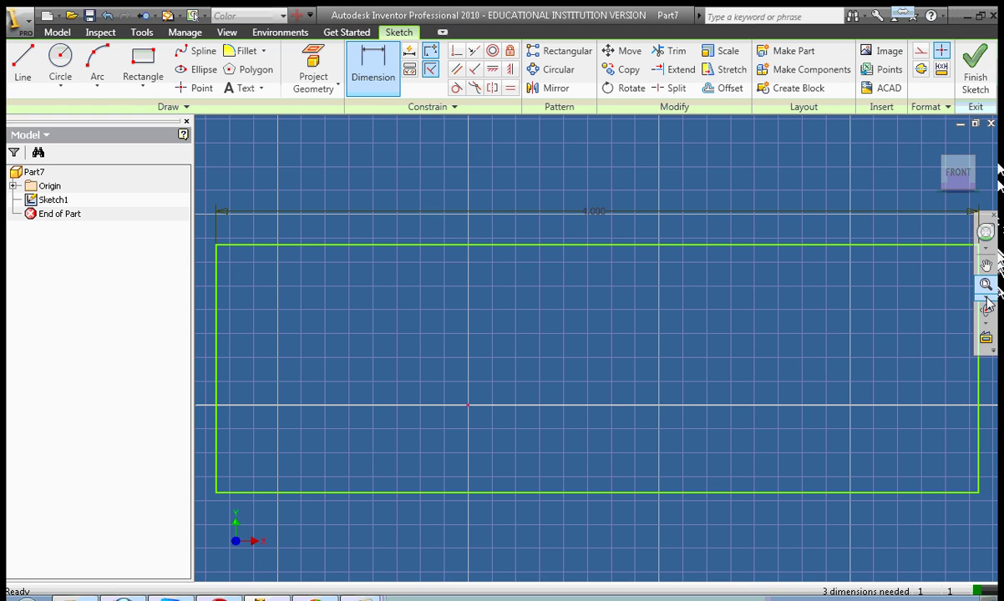
{"action": "left_click", "coordinate": [987, 298]}
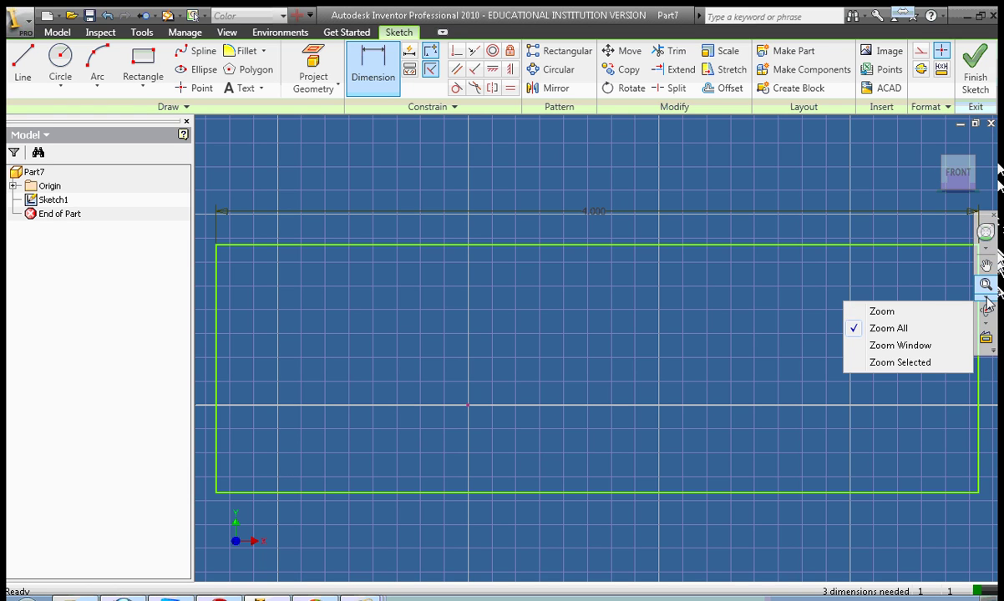
{"action": "left_click", "coordinate": [902, 317]}
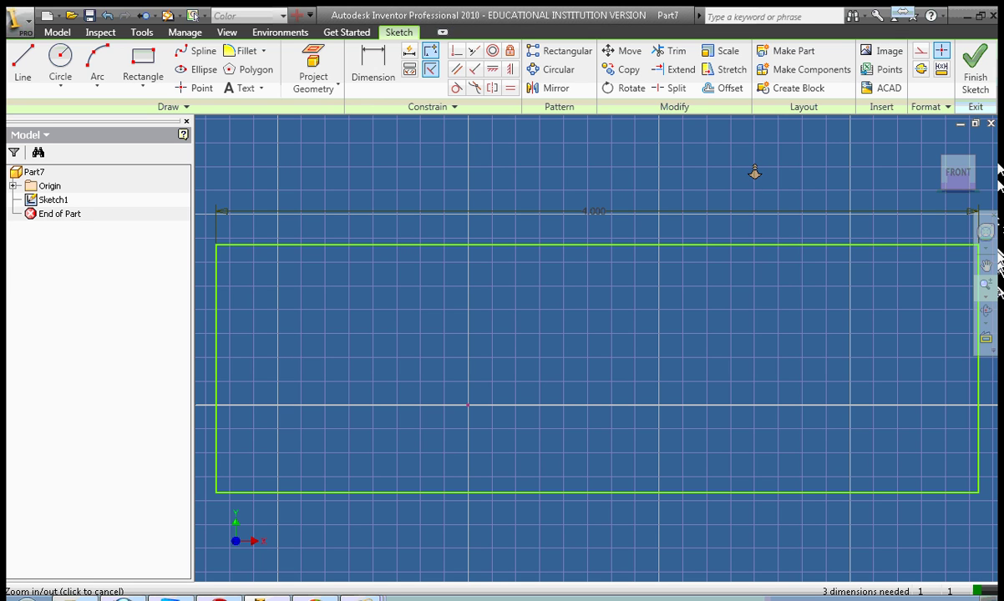
{"action": "mouse_move", "coordinate": [755, 168]}
{"action": "left_mouse_down"}
{"action": "mouse_move", "coordinate": [756, 121]}
{"action": "mouse_move", "coordinate": [783, 219]}
{"action": "mouse_move", "coordinate": [783, 142]}
{"action": "left_mouse_up"}
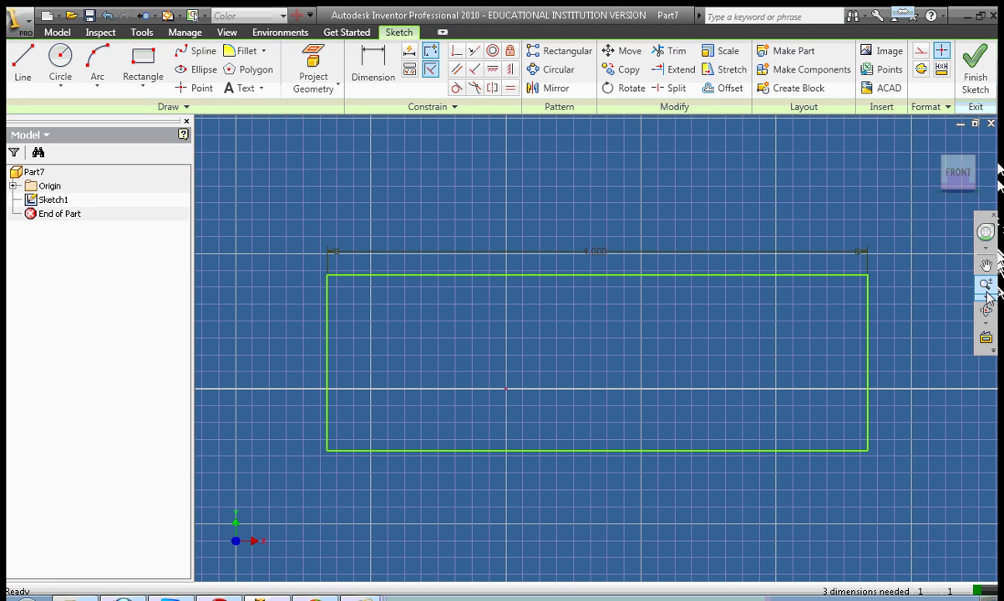
{"action": "left_click", "coordinate": [987, 266]}
{"action": "mouse_move", "coordinate": [576, 221]}
{"action": "left_mouse_down"}
{"action": "mouse_move", "coordinate": [762, 224]}
{"action": "mouse_move", "coordinate": [598, 219]}
{"action": "left_mouse_up"}
{"action": "mouse_move", "coordinate": [848, 218]}
{"action": "left_mouse_down"}
{"action": "mouse_move", "coordinate": [697, 197]}
{"action": "mouse_move", "coordinate": [729, 157]}
{"action": "mouse_move", "coordinate": [828, 215]}
{"action": "left_mouse_up"}
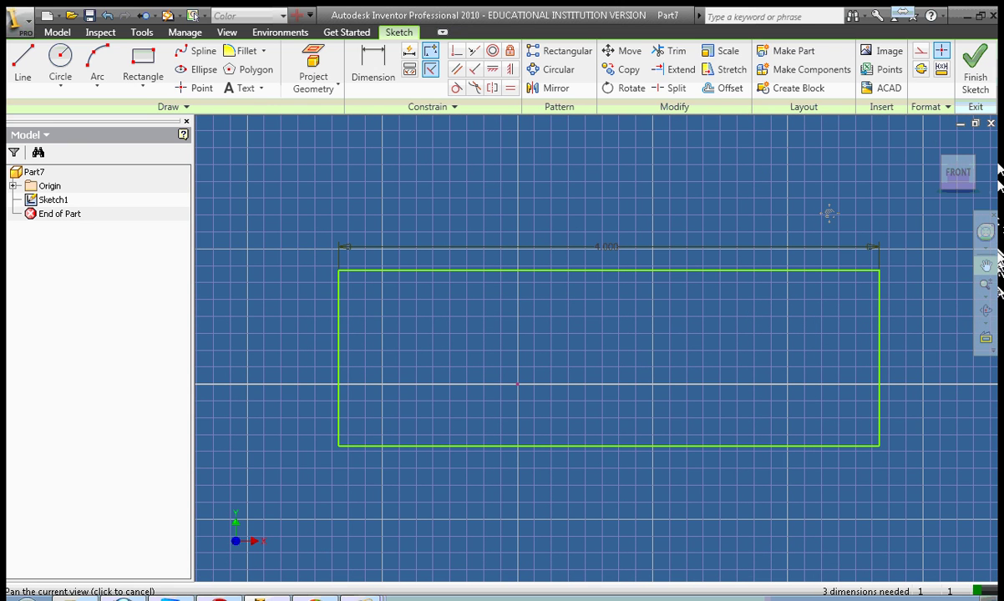
{"action": "left_click", "coordinate": [383, 84]}
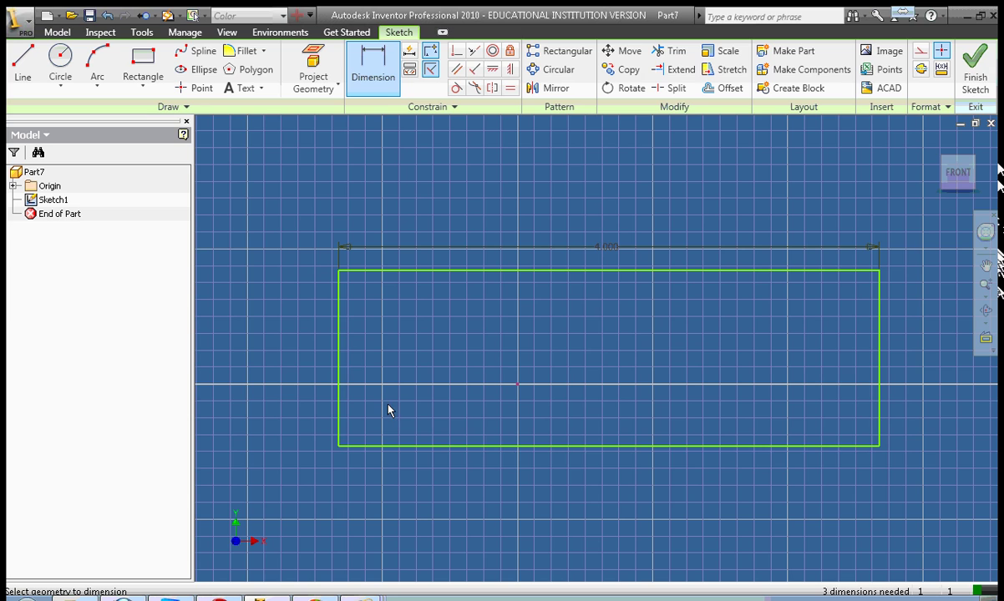
{"action": "left_click", "coordinate": [340, 381]}
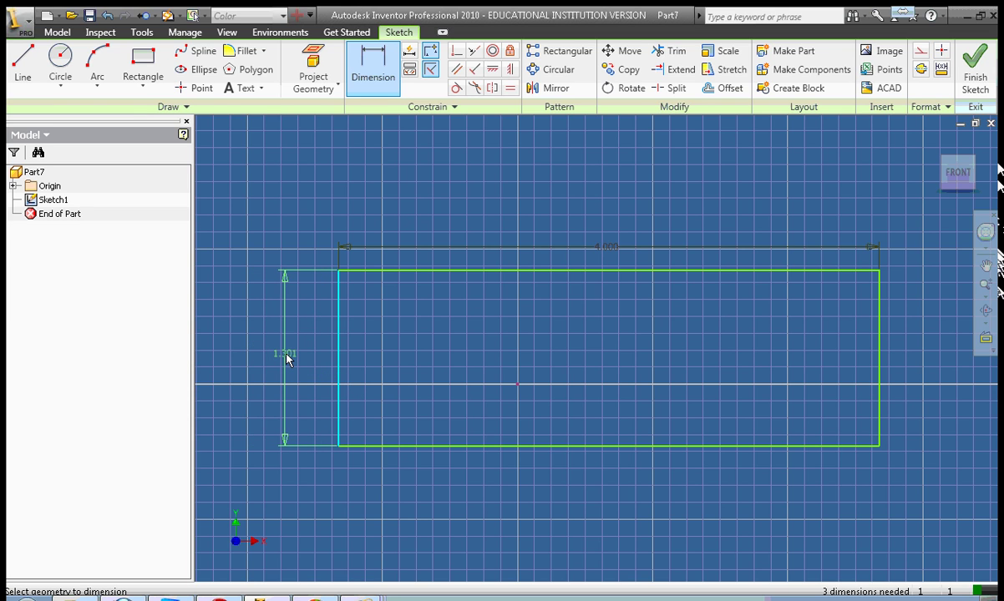
{"action": "left_click", "coordinate": [286, 358]}
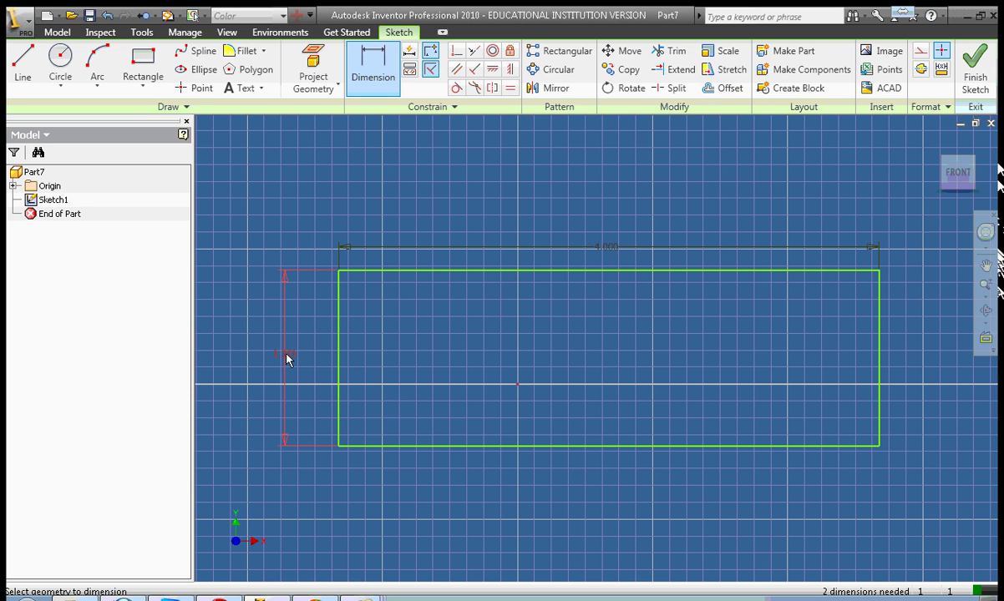
{"action": "left_click", "coordinate": [286, 357]}
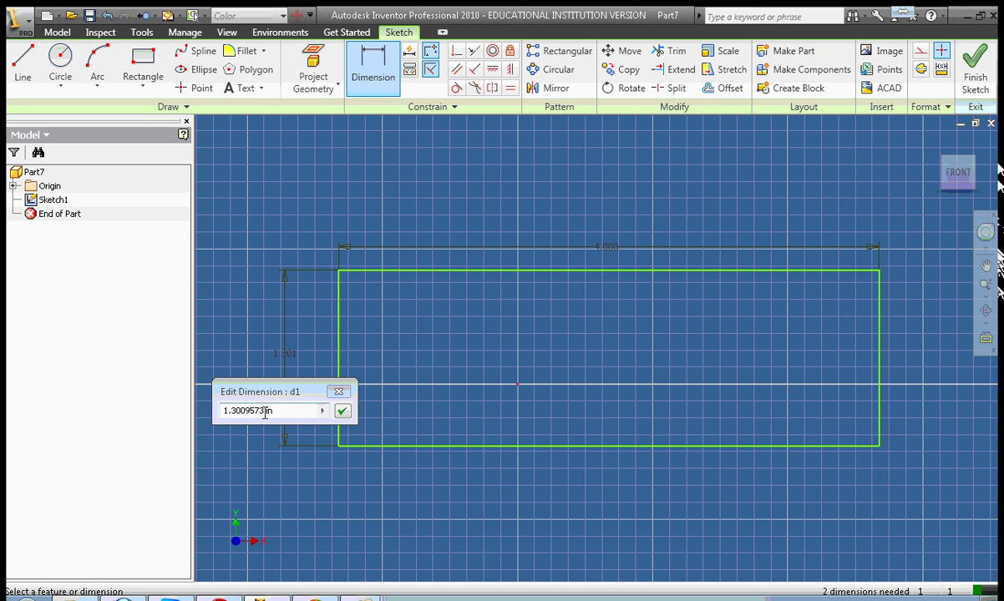
{"action": "double_click", "coordinate": [264, 411]}
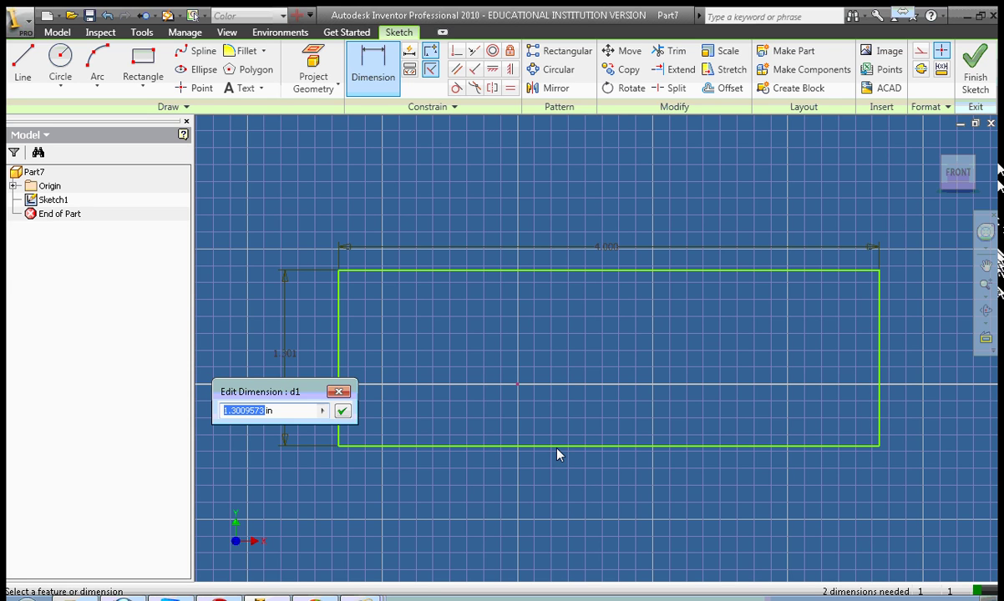
{"action": "type", "text": "2"}
{"action": "left_click", "coordinate": [343, 415]}
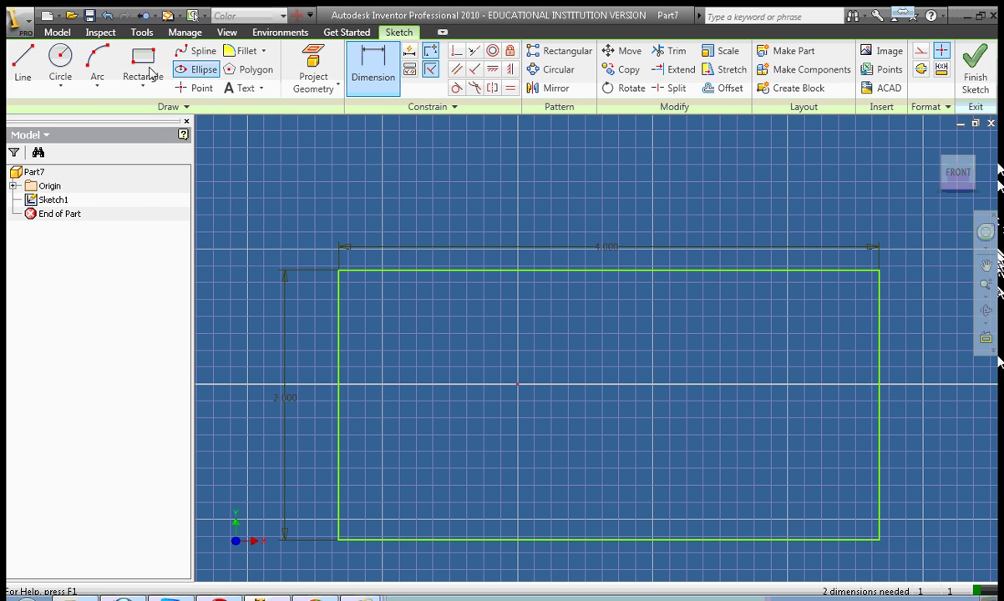
Start saving the part, agreeing to exit sketch mode, and browse the Documents folder as the save location
{"action": "left_click", "coordinate": [91, 17]}
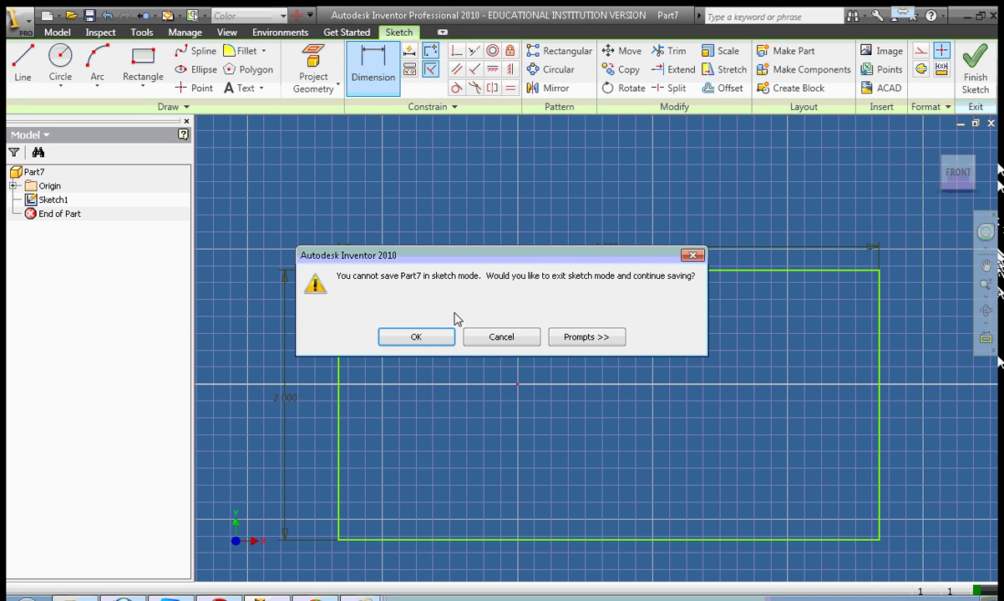
{"action": "left_click", "coordinate": [434, 337]}
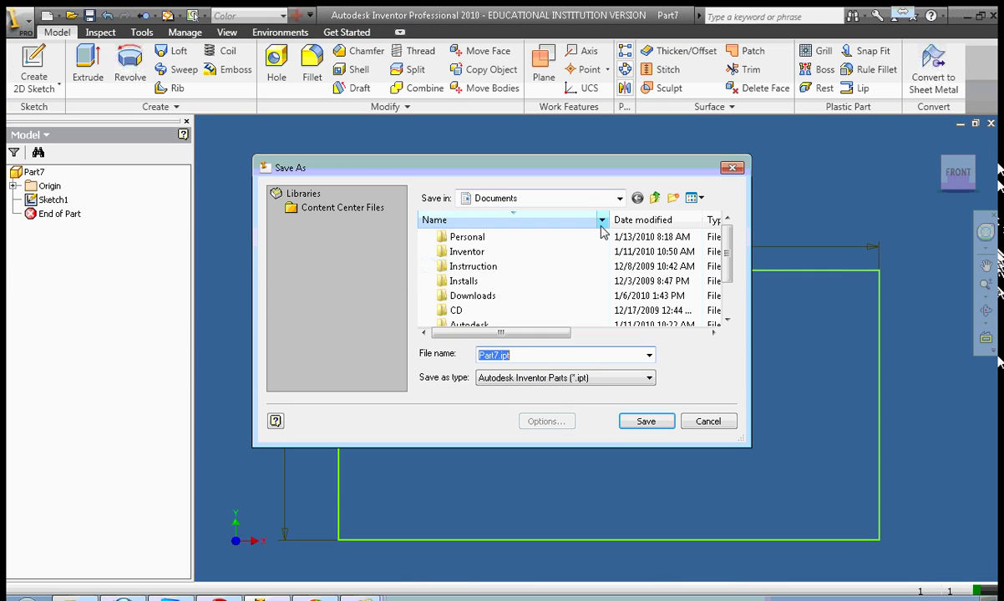
{"action": "left_click", "coordinate": [536, 204]}
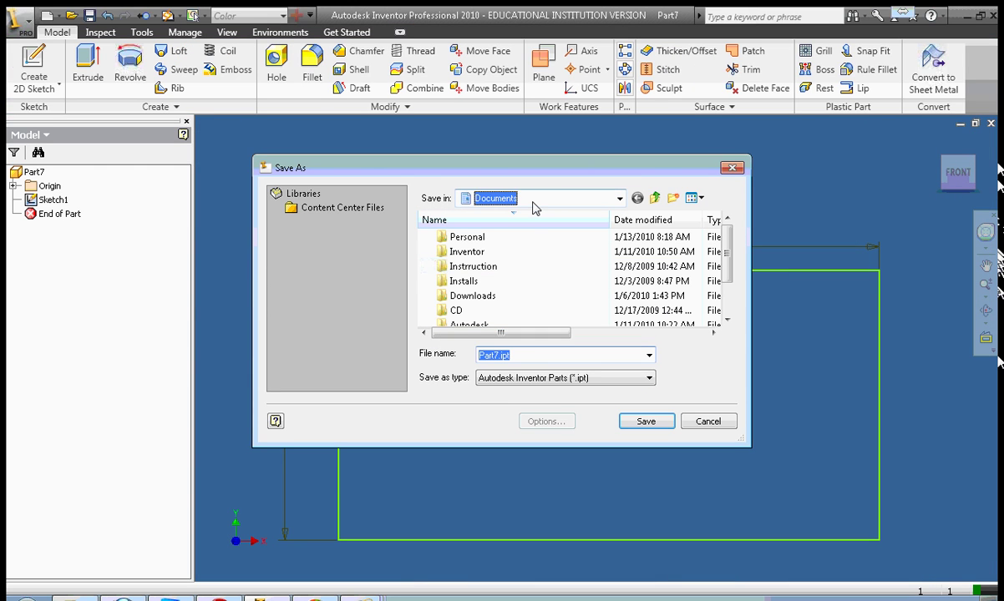
{"action": "left_click", "coordinate": [508, 264]}
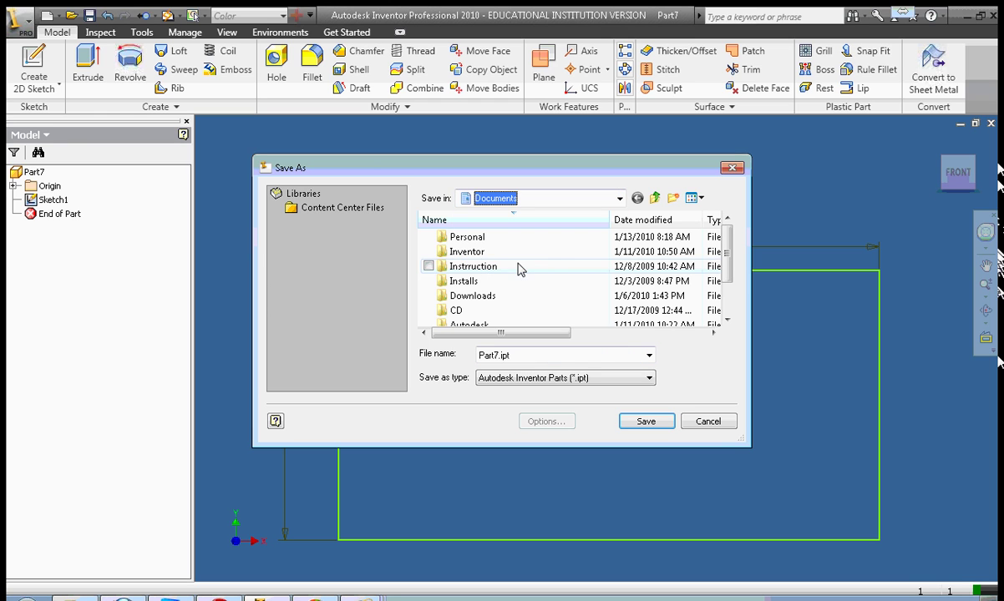
{"action": "mouse_move", "coordinate": [725, 256]}
{"action": "left_mouse_down"}
{"action": "mouse_move", "coordinate": [727, 265]}
{"action": "mouse_move", "coordinate": [730, 244]}
{"action": "left_mouse_up"}
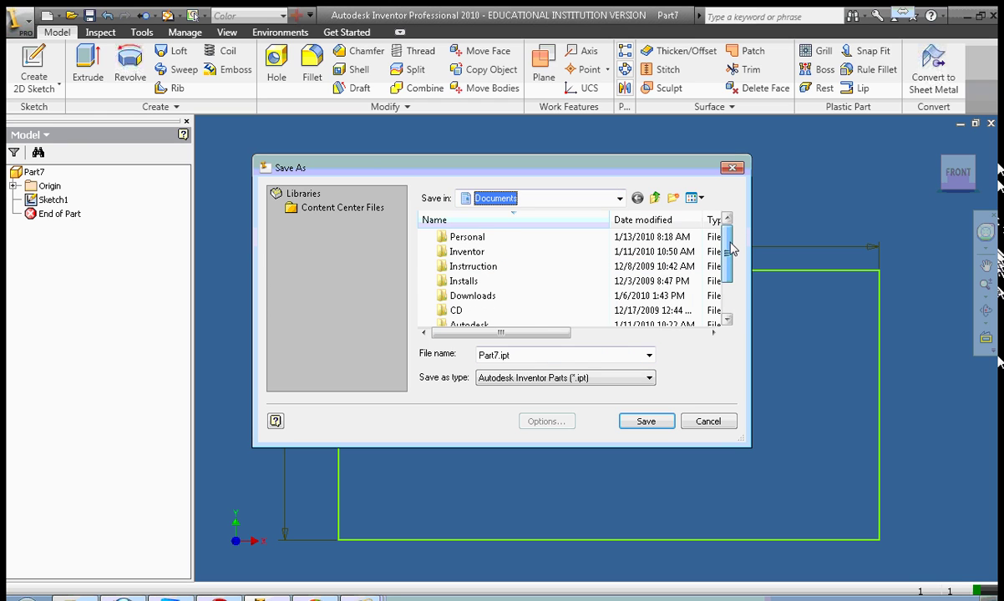
Create a new folder in Documents named with the author's title and surname, and open it as the save location
{"action": "left_click", "coordinate": [675, 198]}
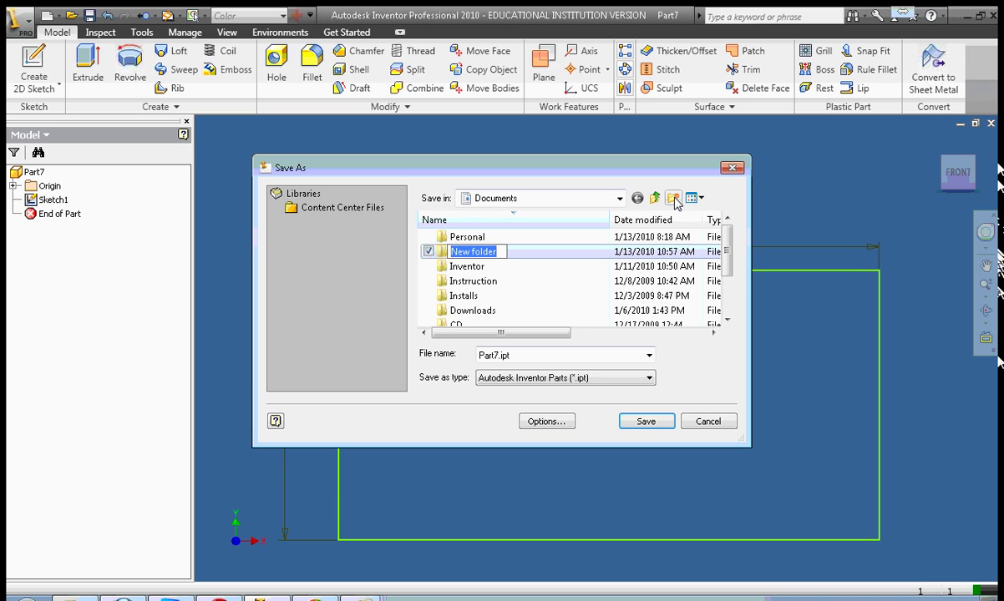
{"action": "type", "text": "MrCar"}
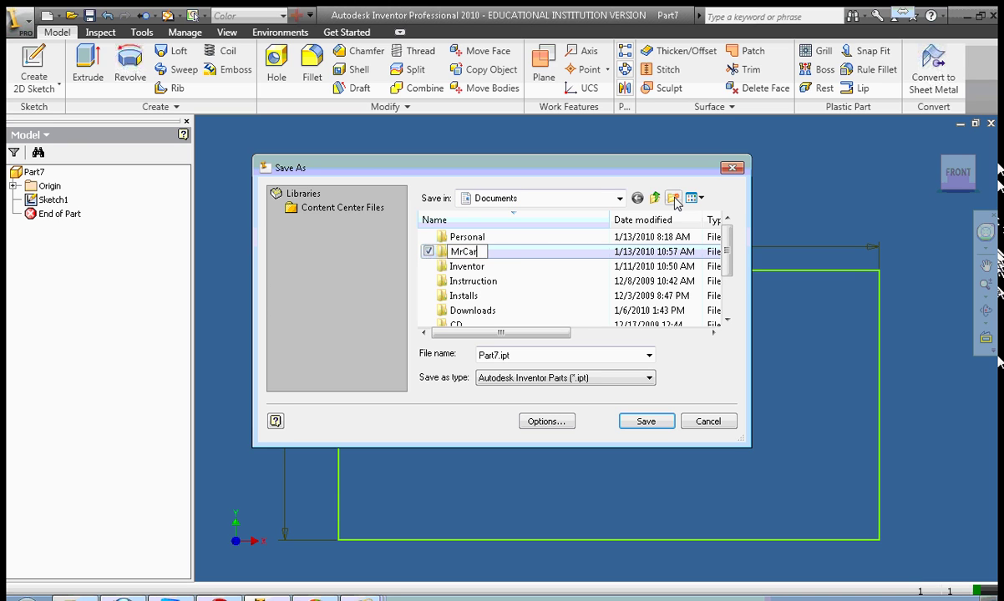
{"action": "type", "text": "mody"}
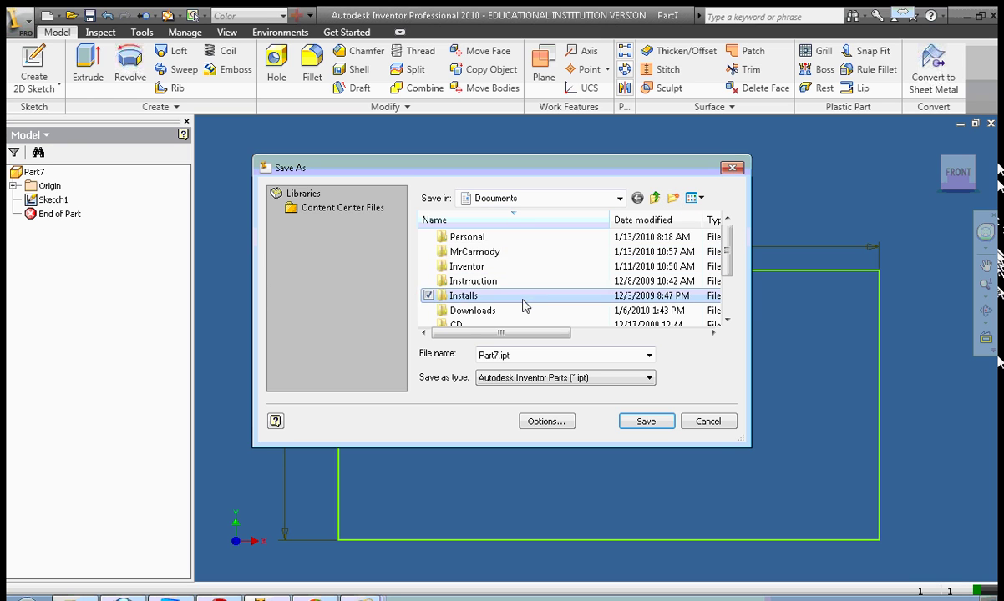
{"action": "left_click", "coordinate": [465, 259]}
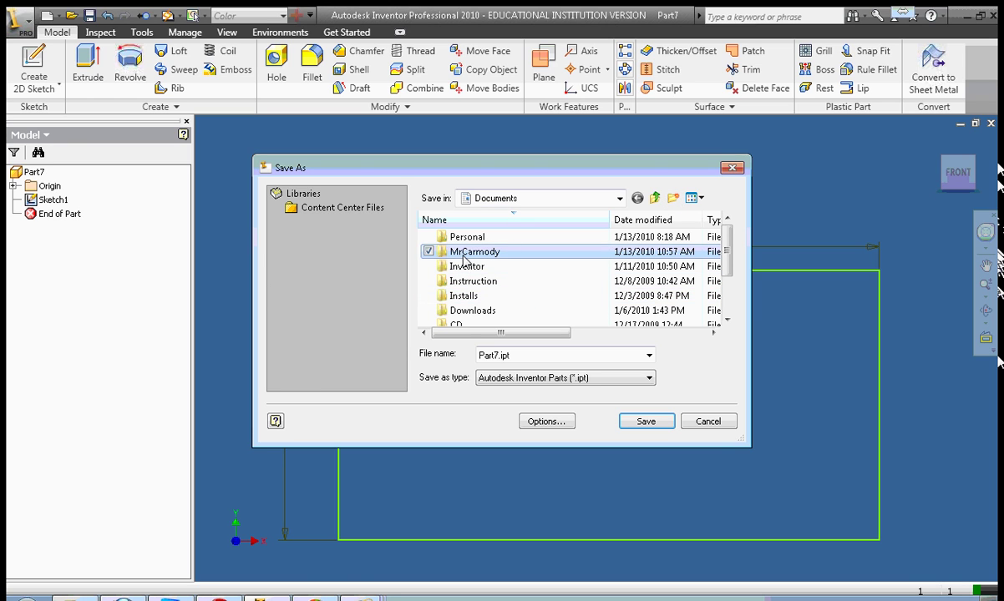
{"action": "right_click", "coordinate": [436, 251]}
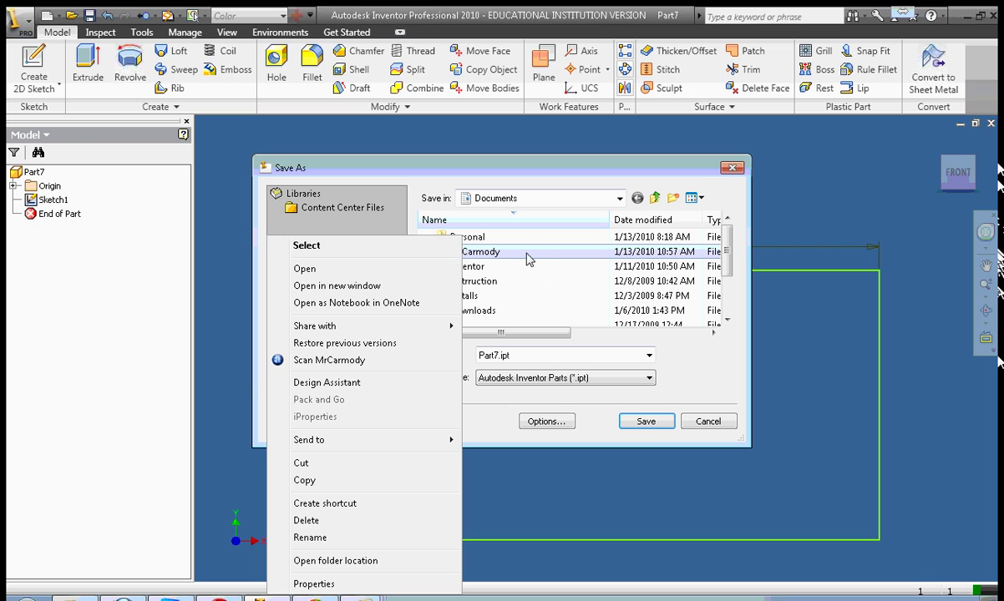
{"action": "left_click", "coordinate": [430, 248]}
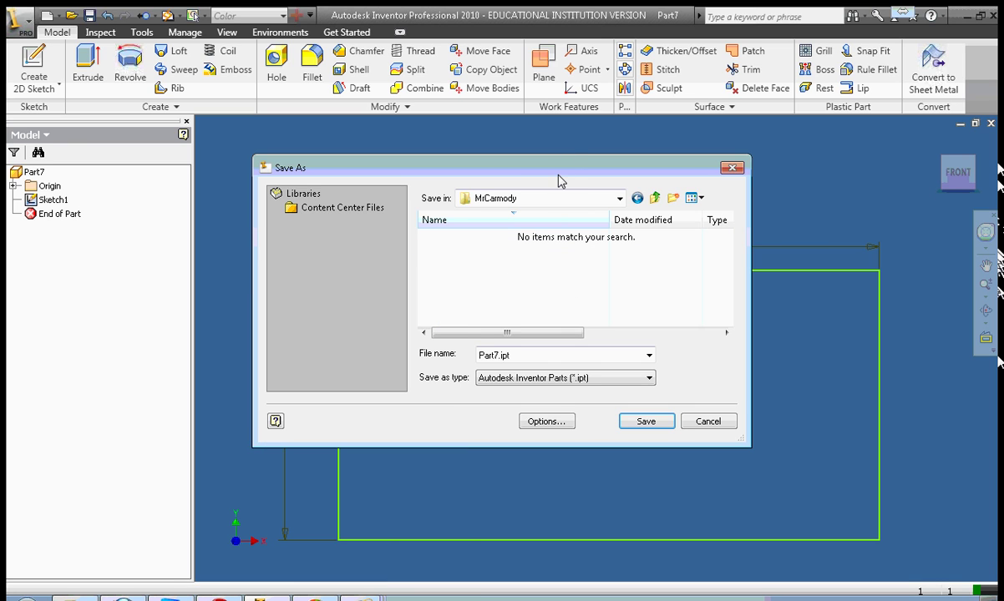
Save the part in the new folder under the author's title and surname followed by _Rectangle, keeping the .ipt extension
{"action": "double_click", "coordinate": [498, 356]}
{"action": "left_click_drag", "start_coordinate": [498, 356], "coordinate": [457, 362]}
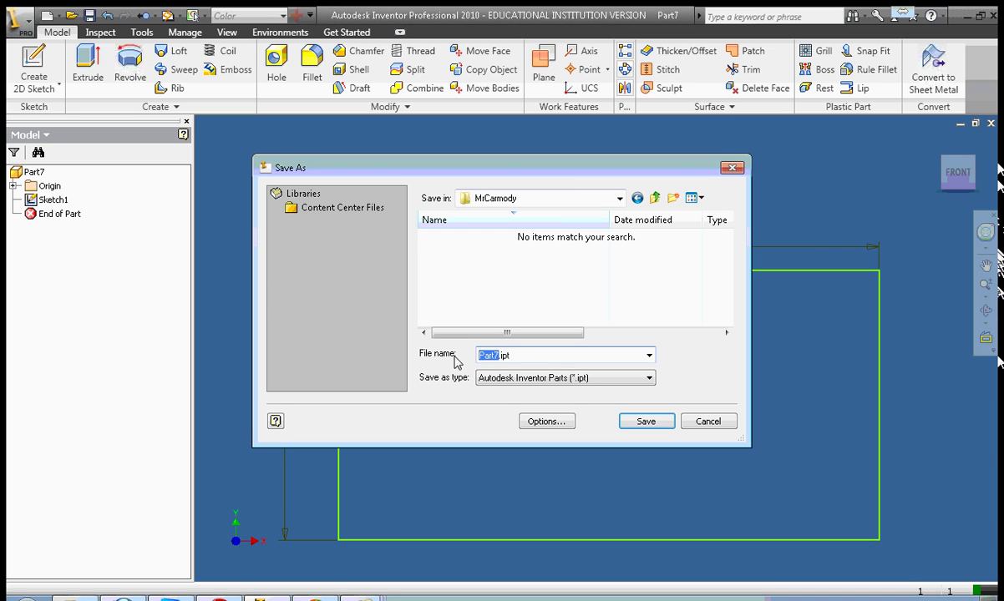
{"action": "type", "text": "MrCarmody_Rectan"}
{"action": "type", "text": "le"}
{"action": "key", "text": "BackSpace"}
{"action": "key", "text": "BackSpace"}
{"action": "type", "text": "gle"}
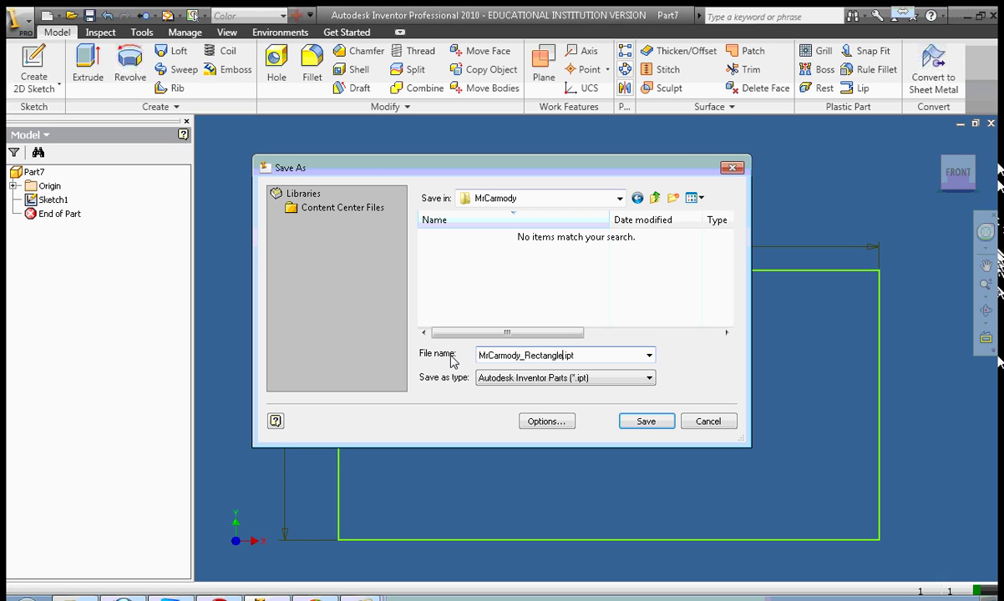
{"action": "left_click", "coordinate": [652, 423]}
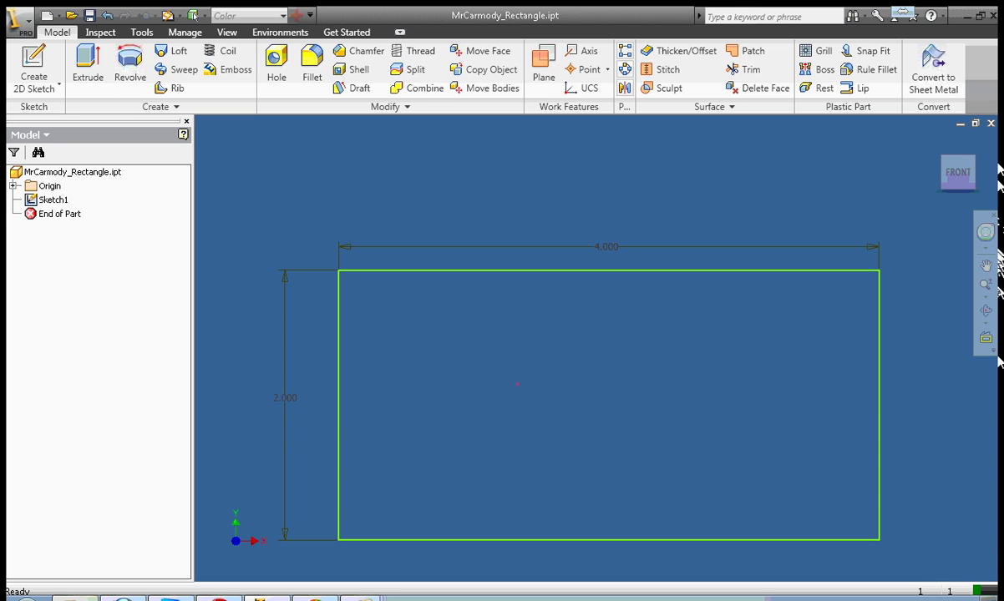
Switch to Windows Explorer and open the new folder in Documents to check for the saved rectangle part file
{"action": "left_click", "coordinate": [75, 598]}
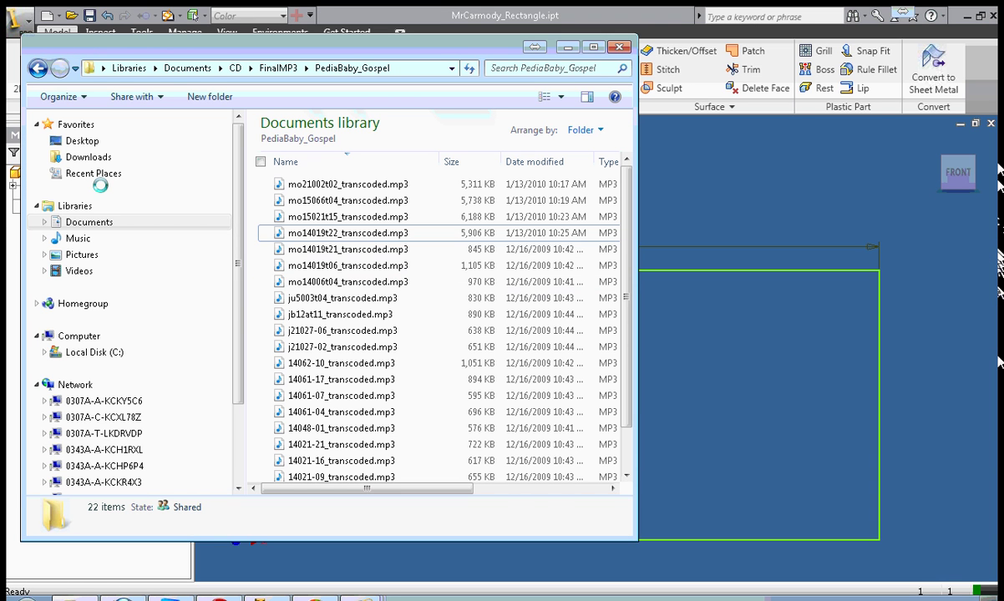
{"action": "left_click", "coordinate": [90, 222]}
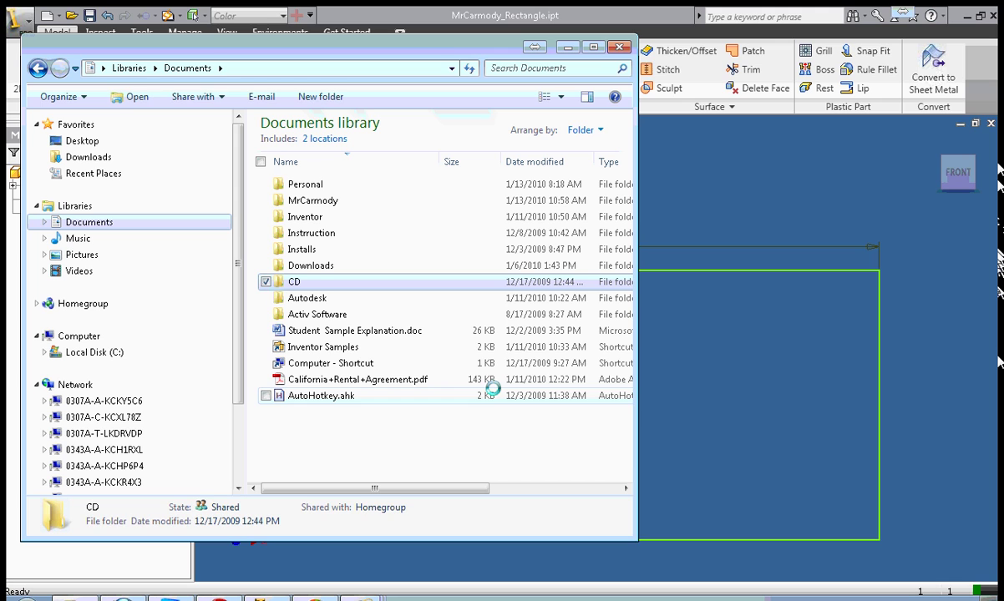
{"action": "left_click", "coordinate": [318, 201]}
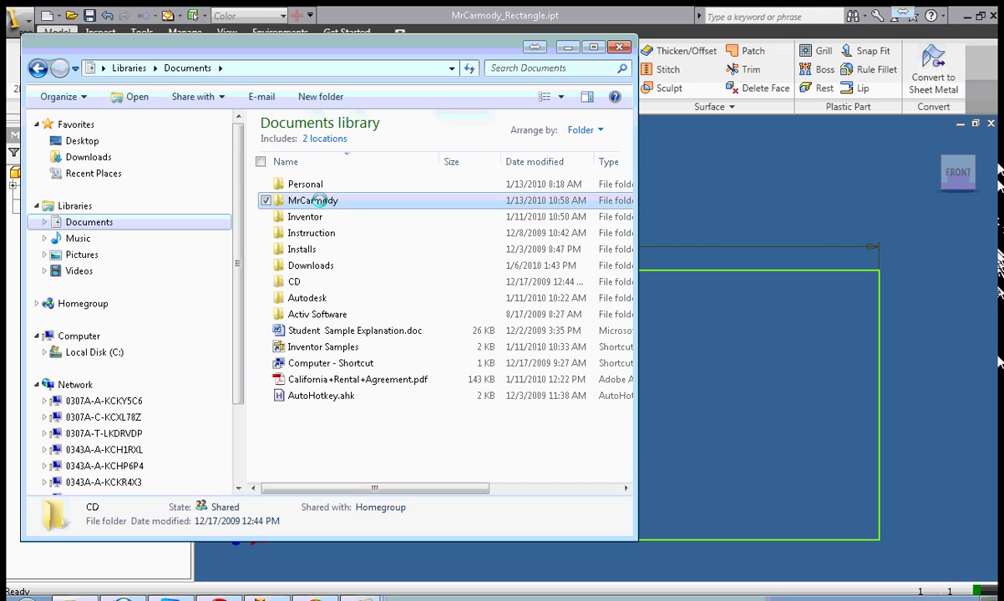
{"action": "double_click", "coordinate": [318, 201]}
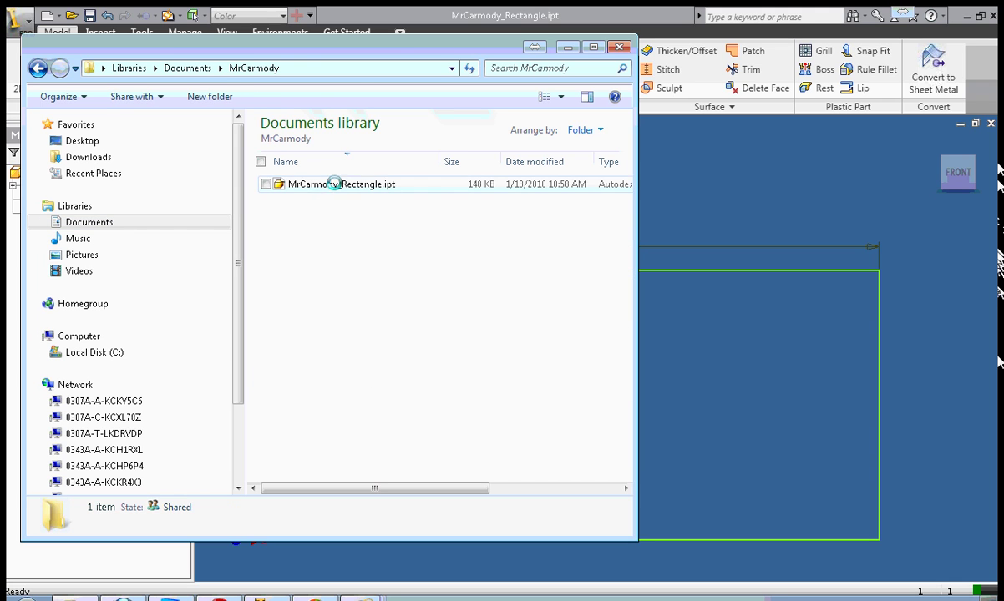
{"action": "left_click_drag", "start_coordinate": [371, 39], "coordinate": [568, 44]}
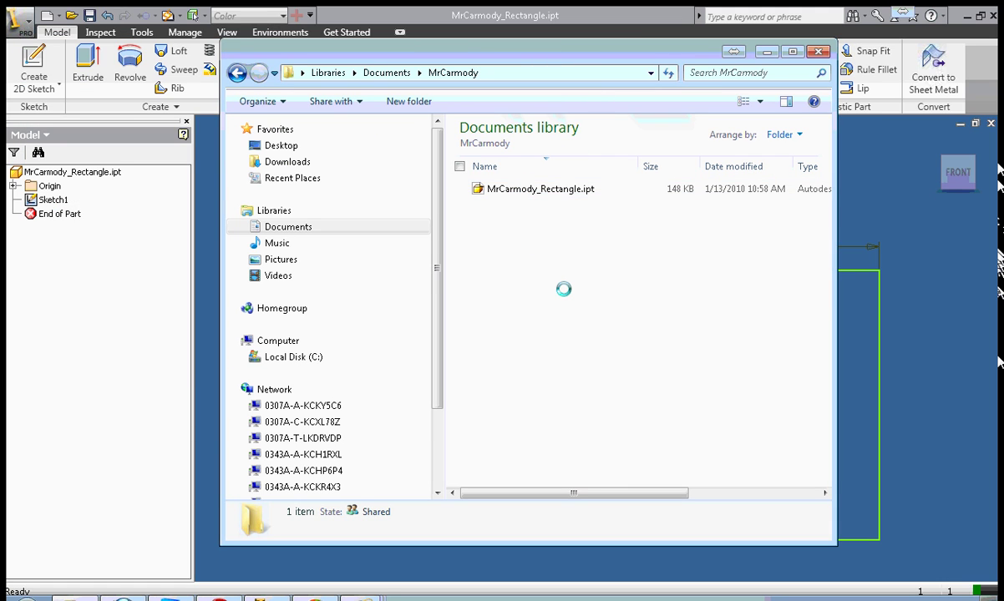